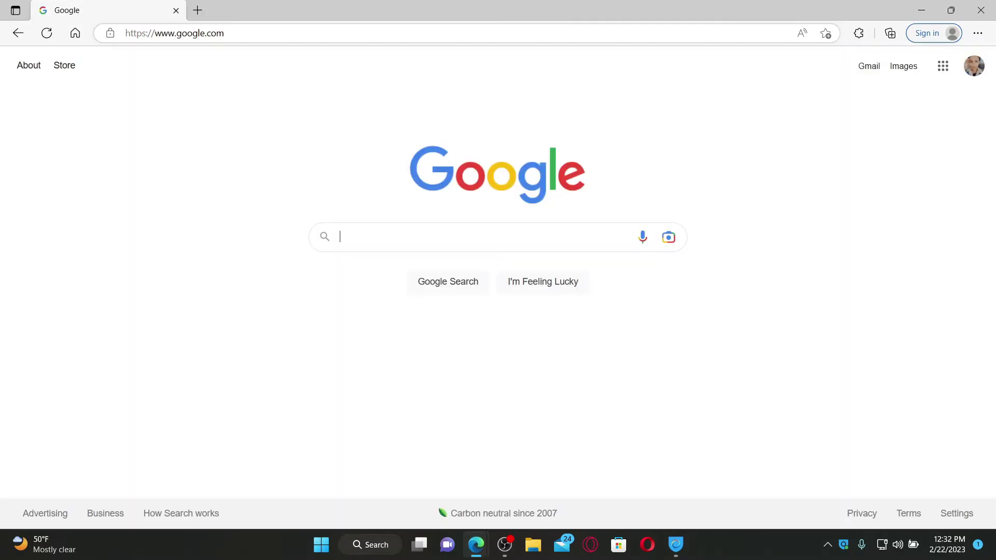
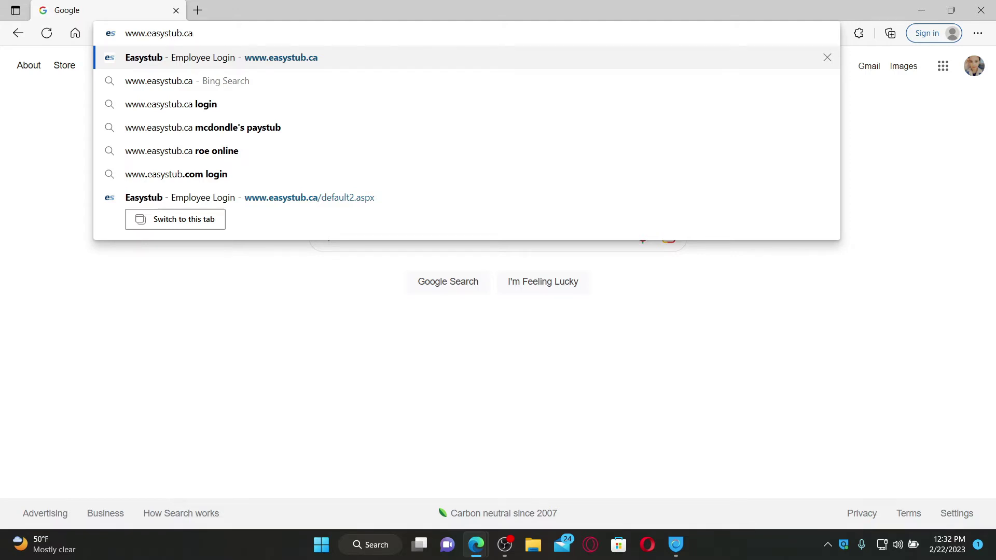
pyautogui.press('Return')
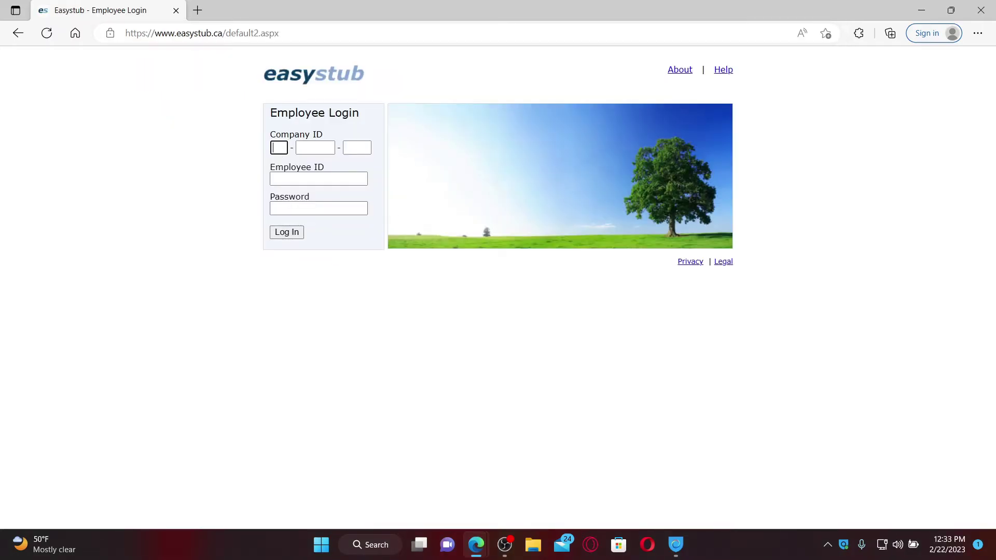
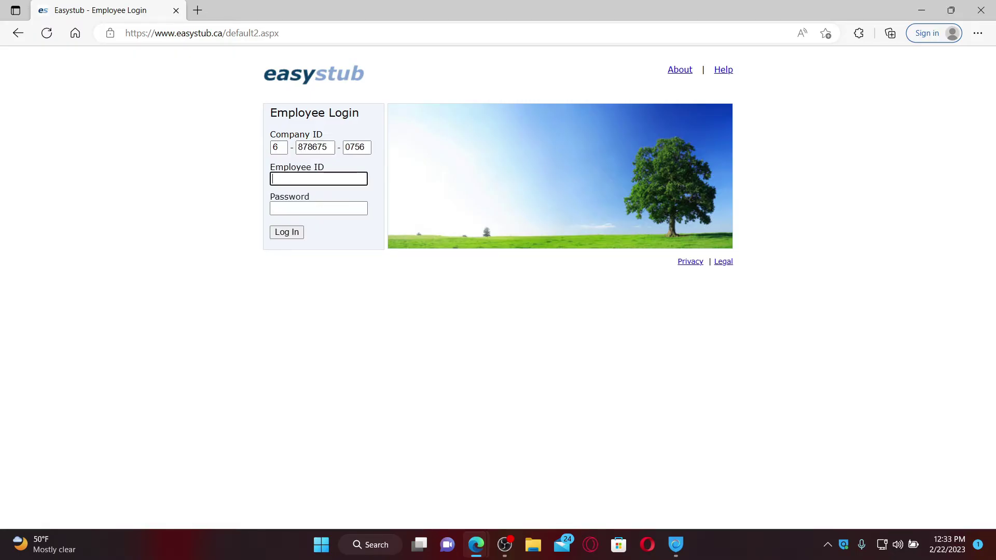
# Move from Employee ID to the password field, then click off the completed password.
pyautogui.press('Tab')
pyautogui.write('**********')
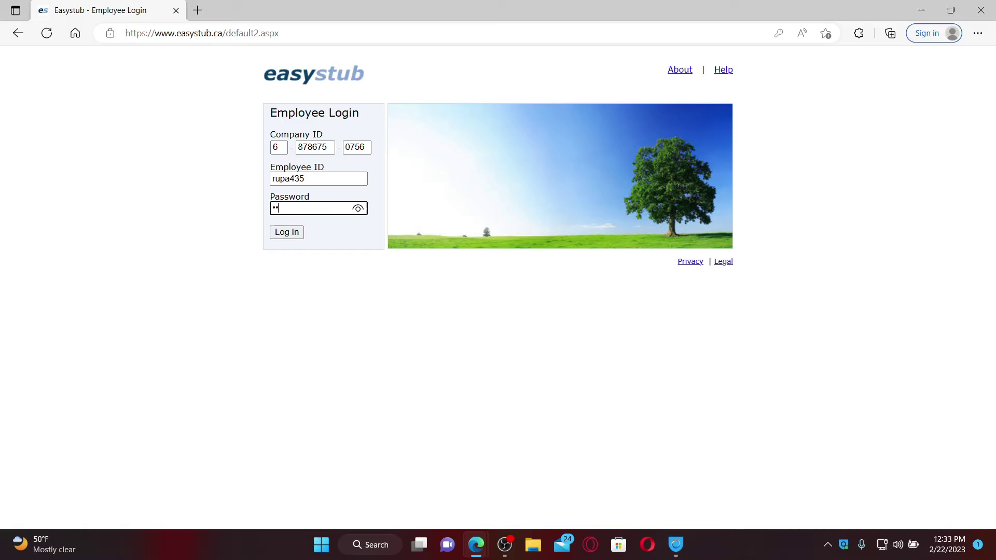
pyautogui.click(325, 306)
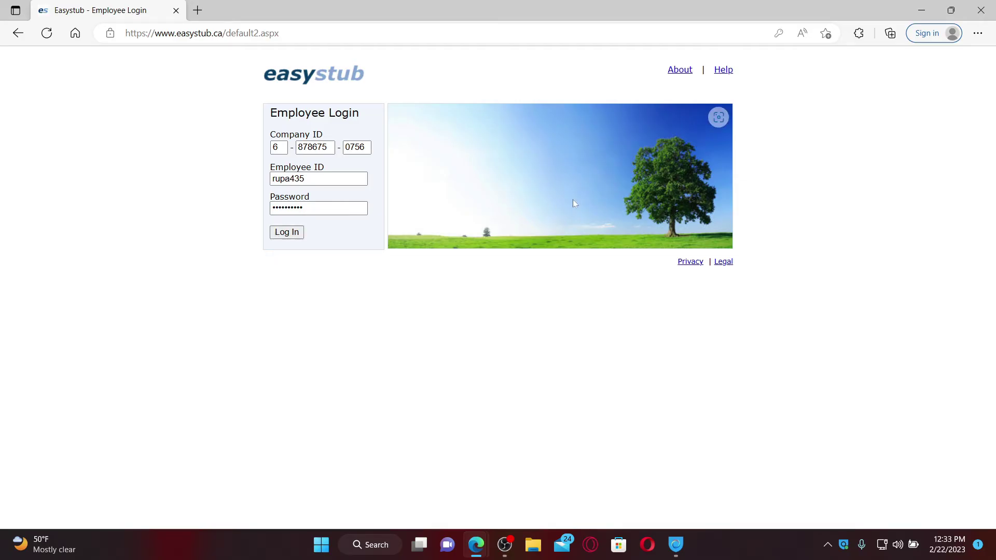
# Minimize the Edge window to reveal the Windows desktop.
pyautogui.click(921, 10)
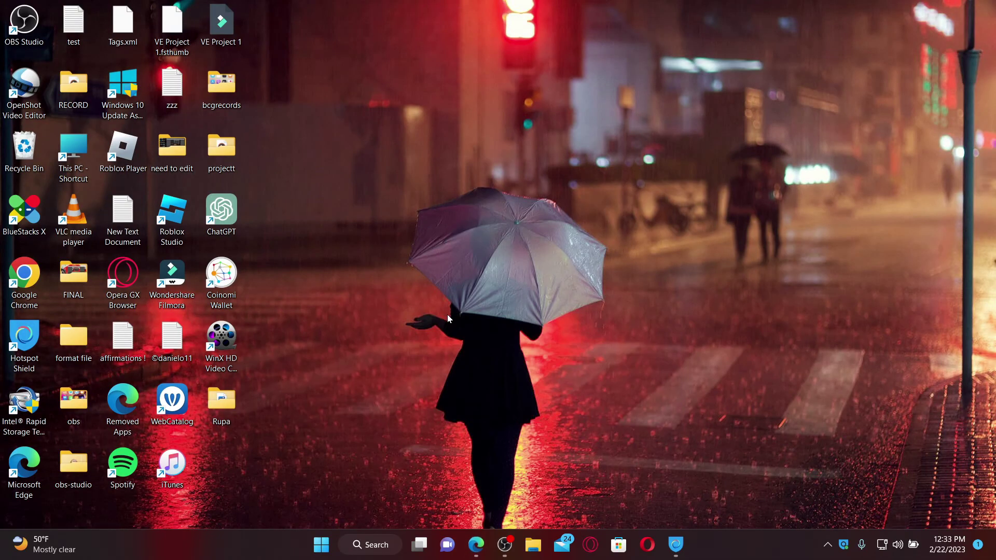